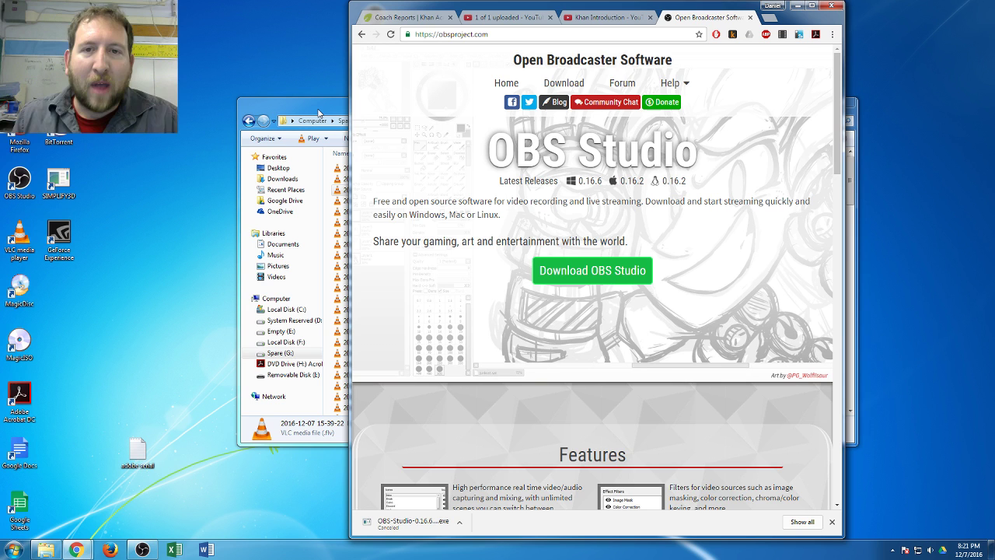
# Step: Search Google for 'obs studio' in a new tab and open the obsproject.com homepage
pyautogui.click(768, 17)
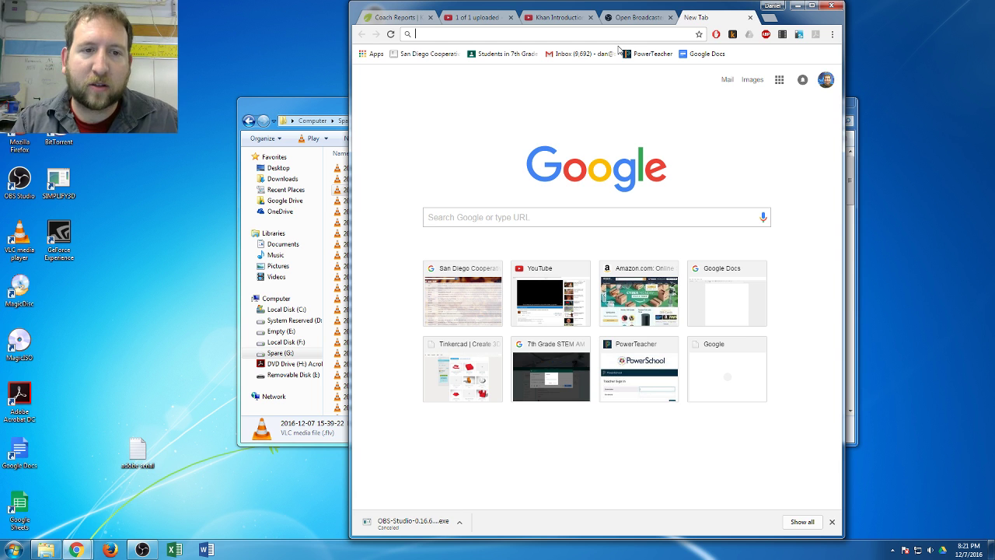
pyautogui.write('obs studio')
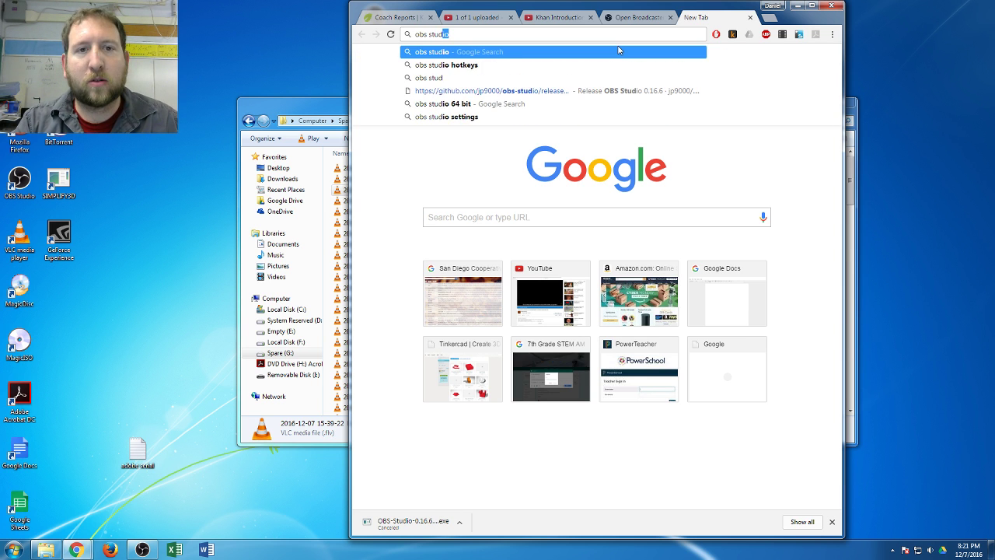
pyautogui.press('Escape')
pyautogui.press('Return')
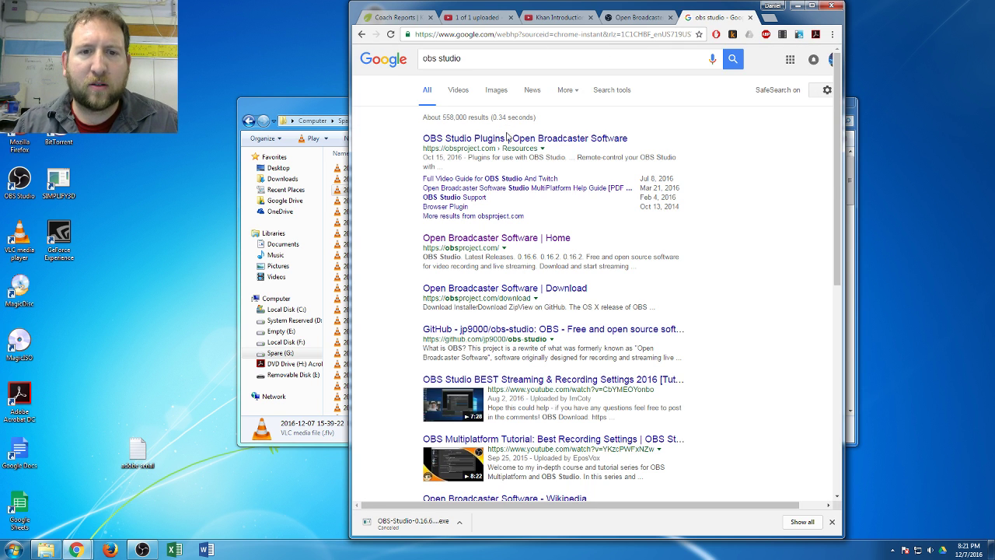
pyautogui.click(530, 243)
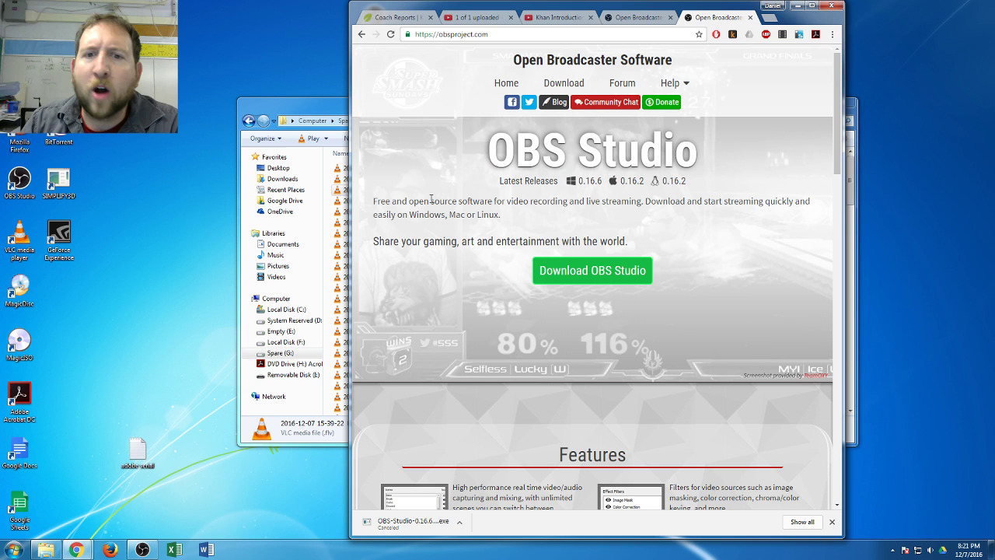
# Step: Download the OBS Studio 0.16.6 Windows 7+ installer, then minimize the file browser window
pyautogui.click(599, 277)
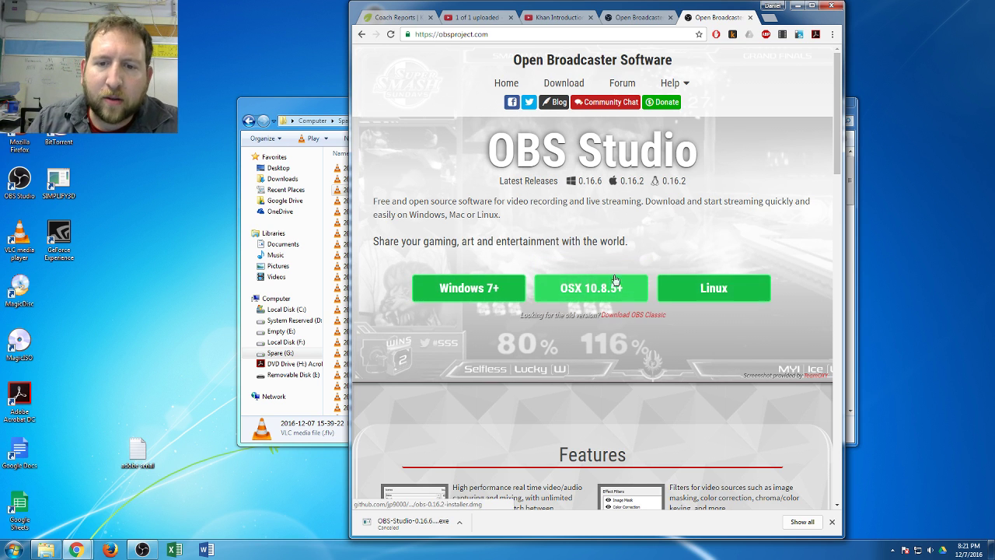
pyautogui.click(462, 289)
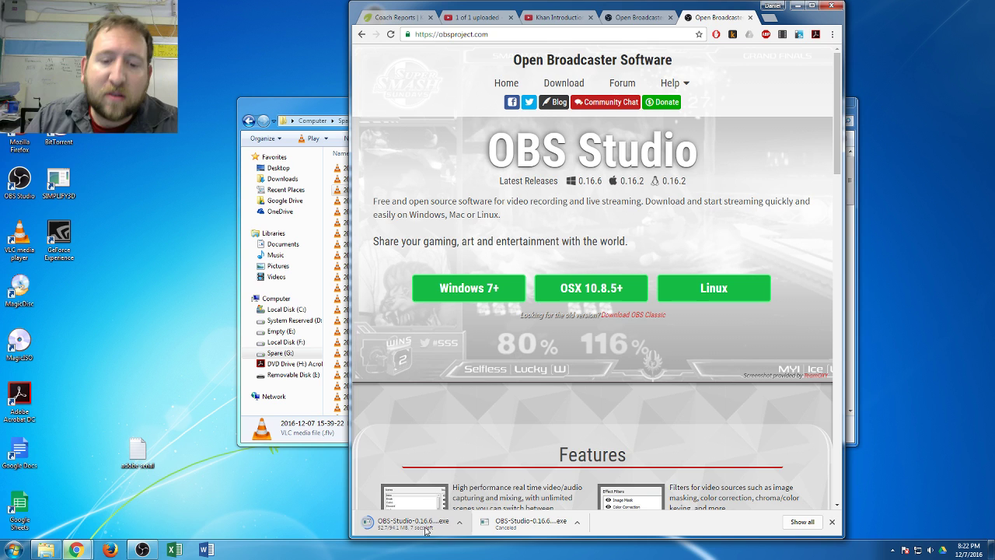
pyautogui.click(460, 523)
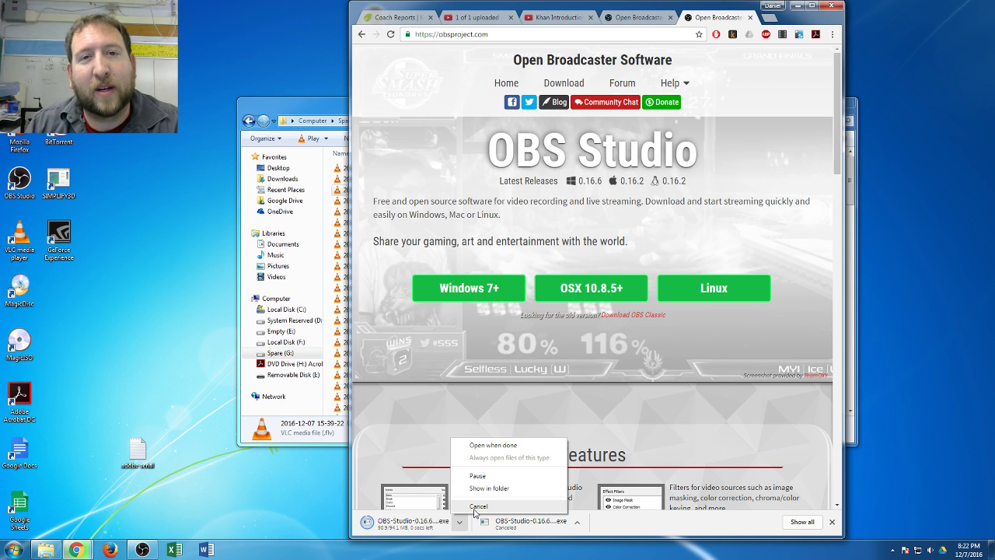
pyautogui.click(477, 507)
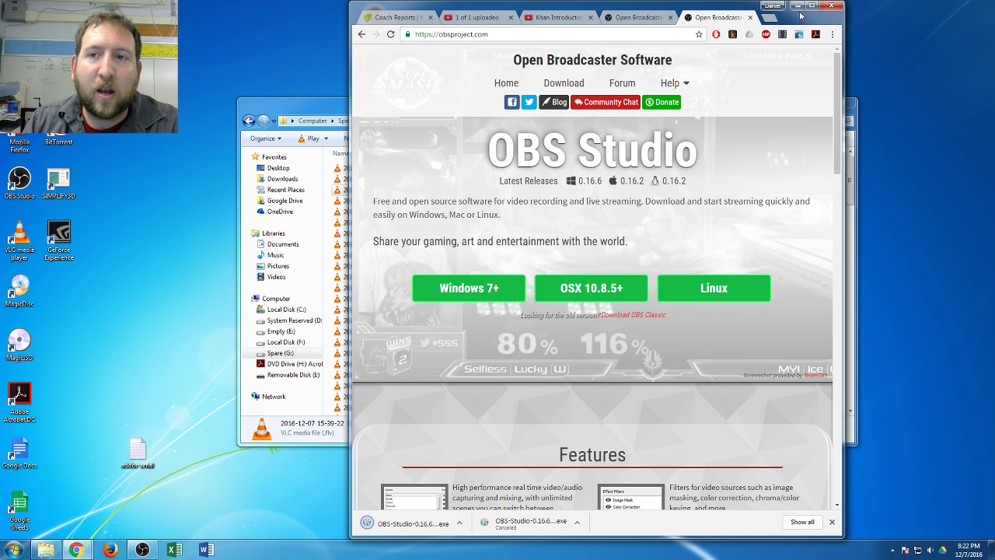
pyautogui.click(855, 174)
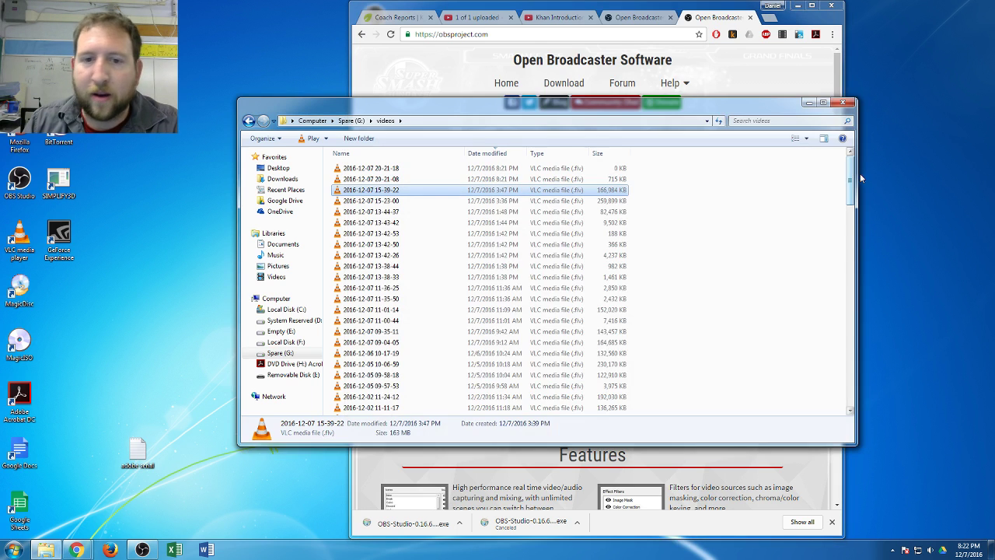
pyautogui.click(808, 105)
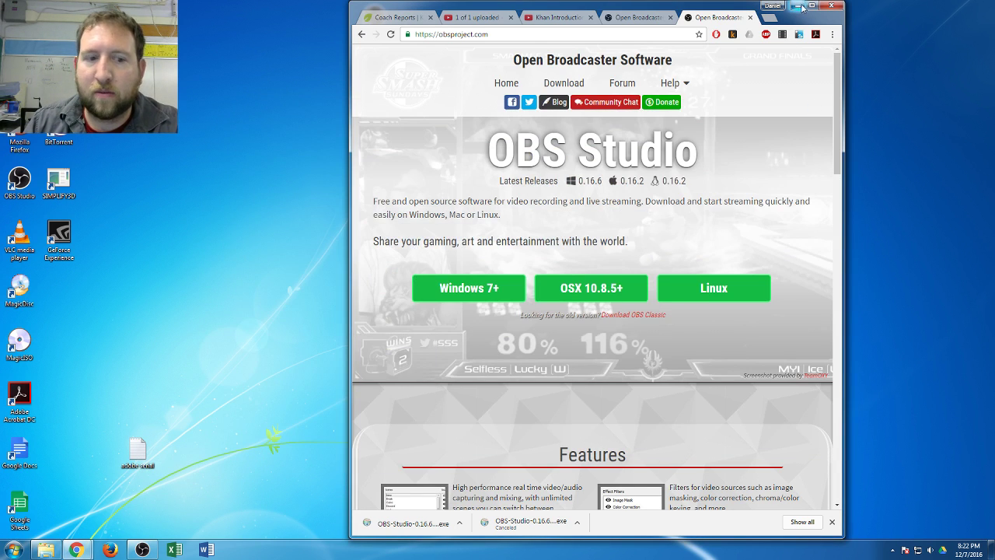
# Step: Launch OBS Studio from the obs64 desktop shortcut and widen its window to the left
pyautogui.click(797, 6)
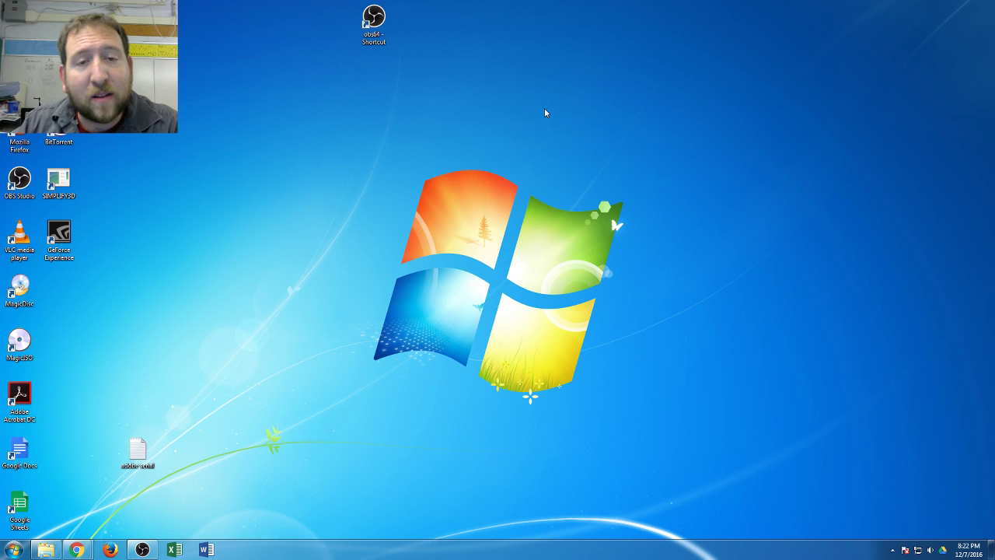
pyautogui.doubleClick(381, 30)
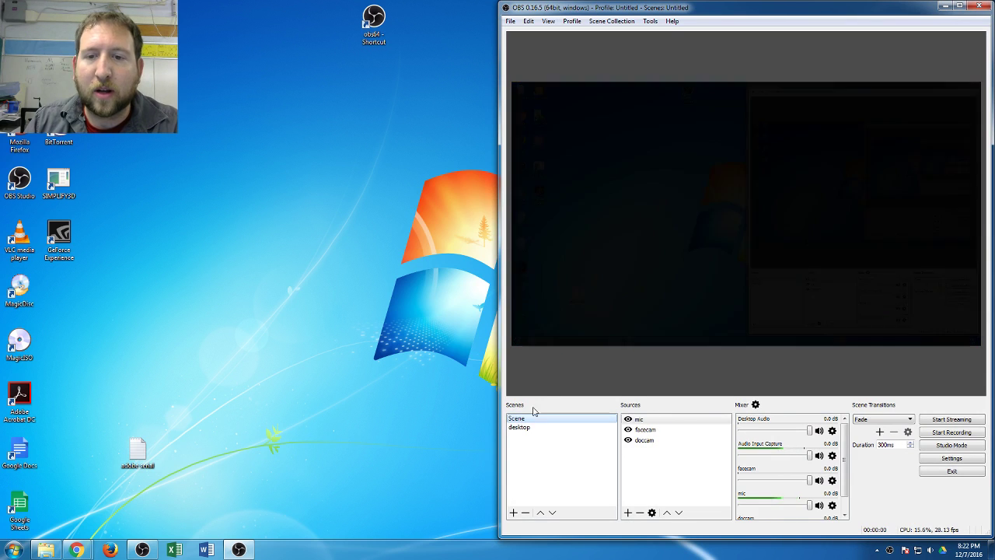
pyautogui.moveTo(499, 165); pyautogui.dragTo(430, 165)
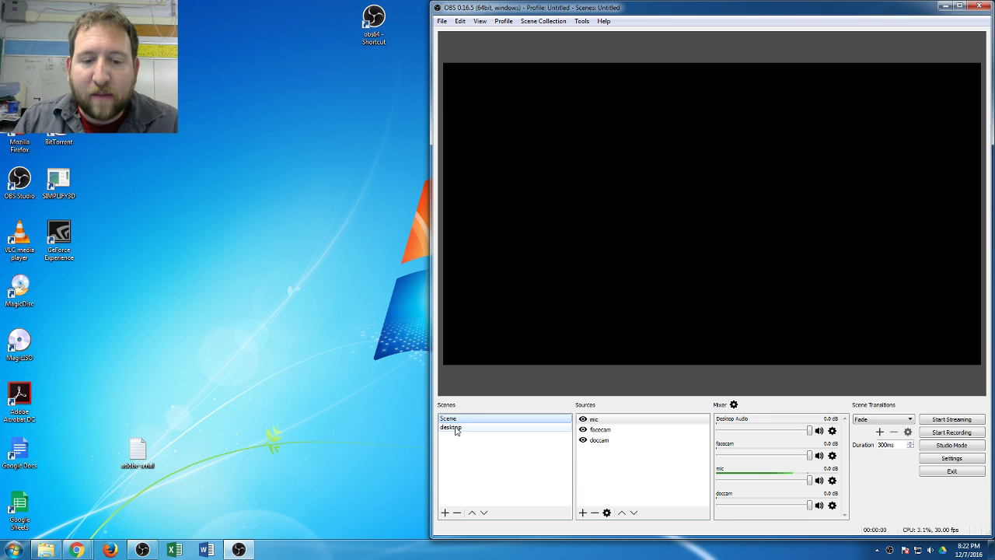
# Step: Add a scene, keeping the default name 'Scene 1'
pyautogui.click(446, 513)
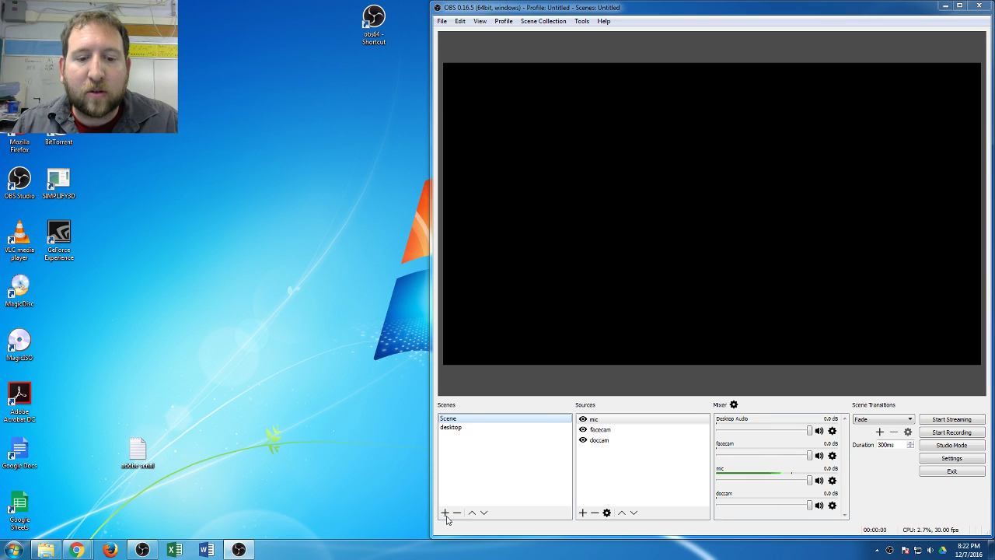
pyautogui.click(691, 290)
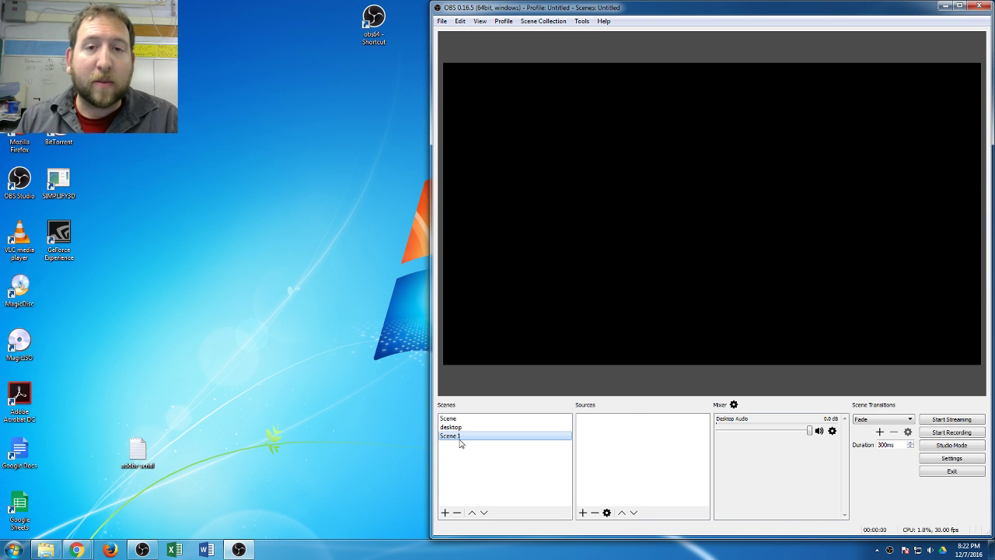
pyautogui.click(611, 463)
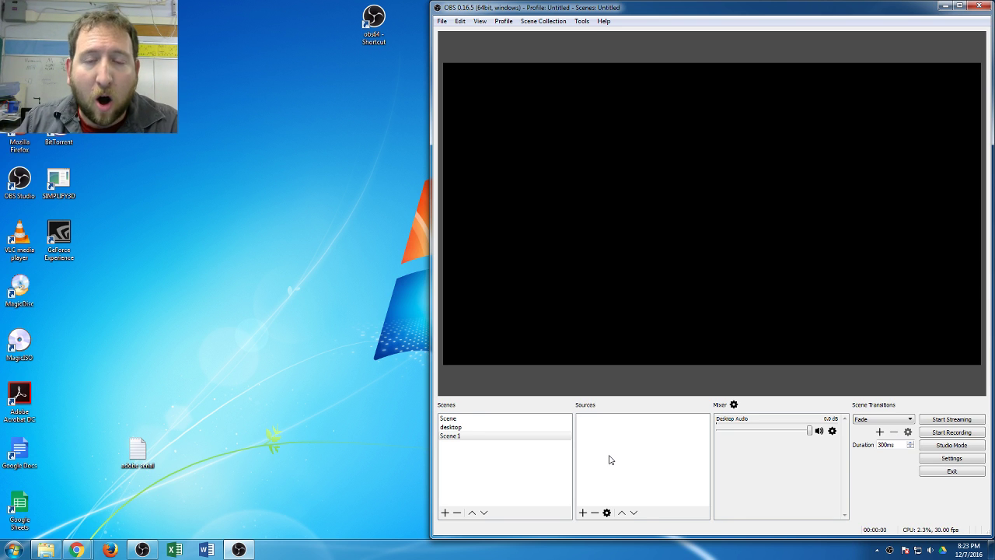
# Step: Add an Audio Input Capture 1 source and review the available microphone devices
pyautogui.click(582, 512)
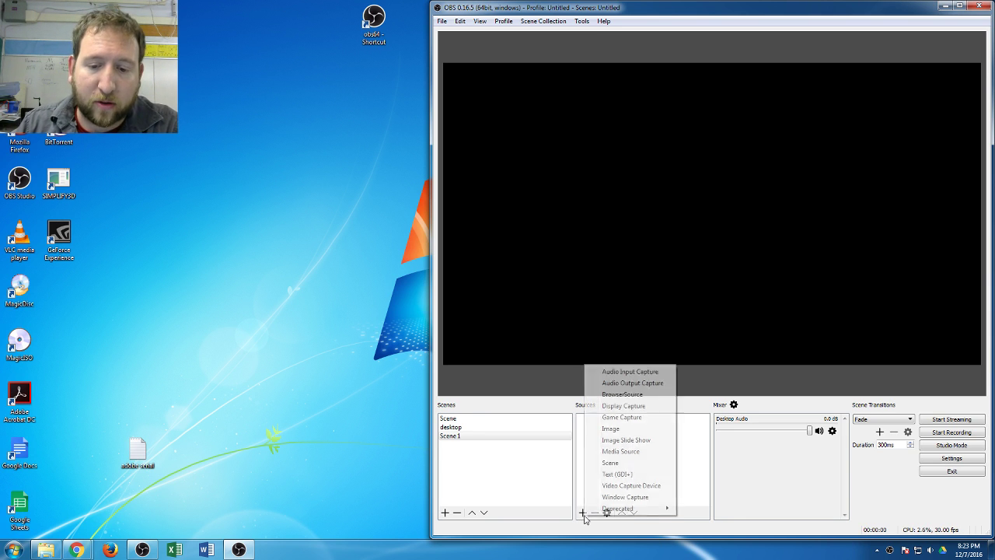
pyautogui.click(631, 373)
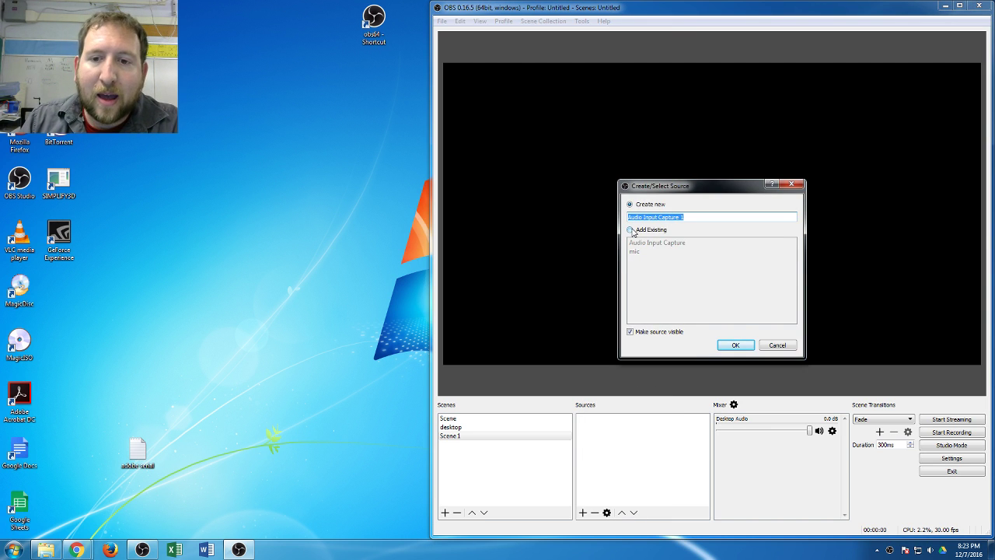
pyautogui.click(736, 345)
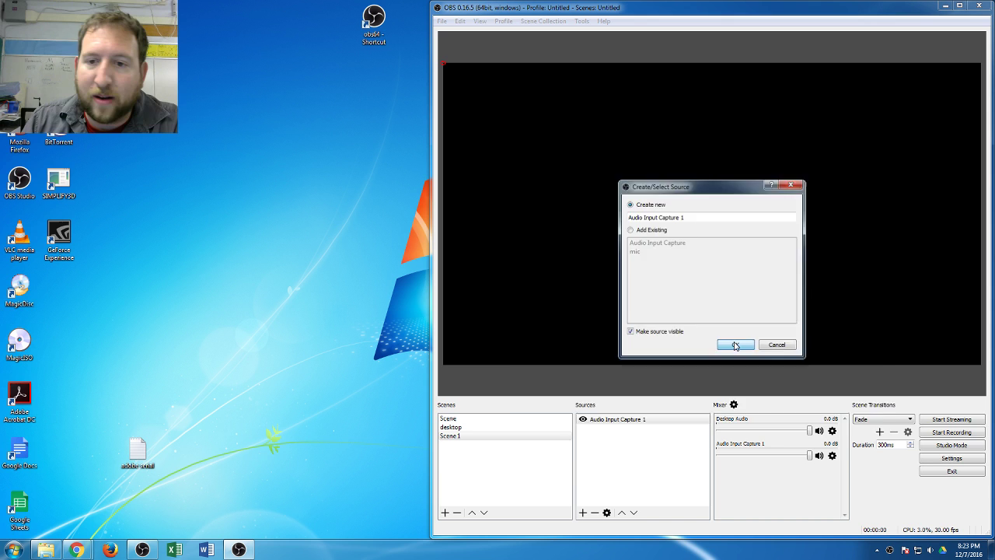
pyautogui.click(592, 337)
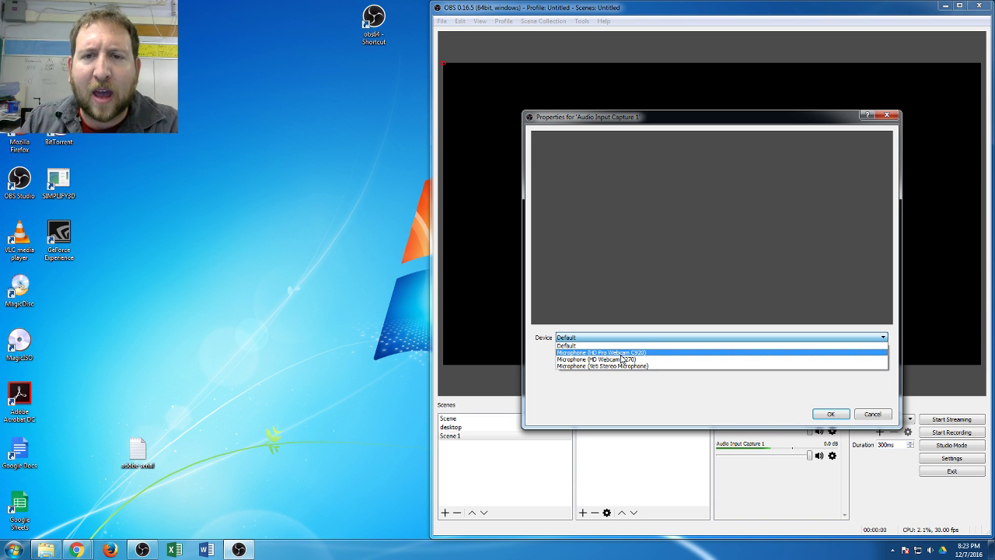
pyautogui.click(882, 414)
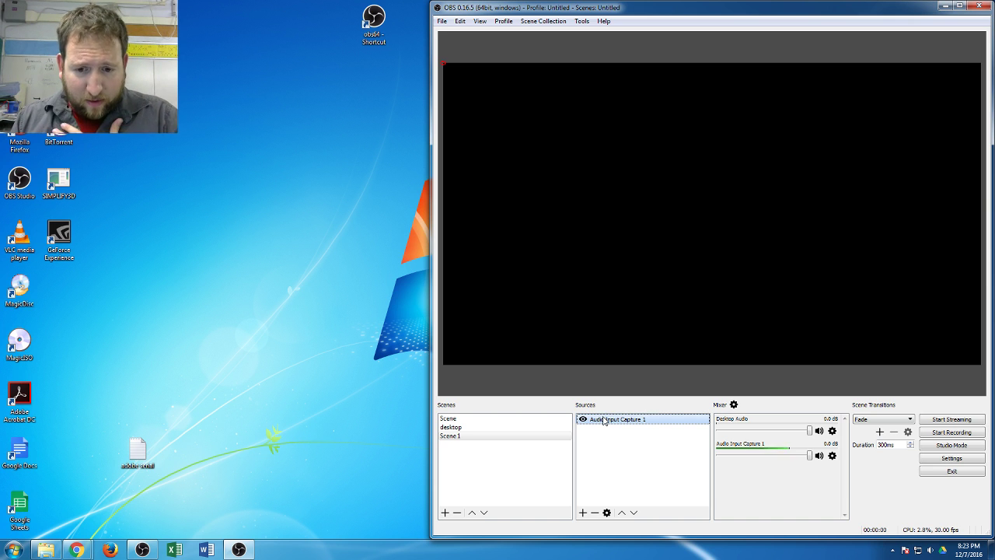
# Step: Add a Video Capture Device source using the Logitech HD Webcam C270
pyautogui.click(583, 513)
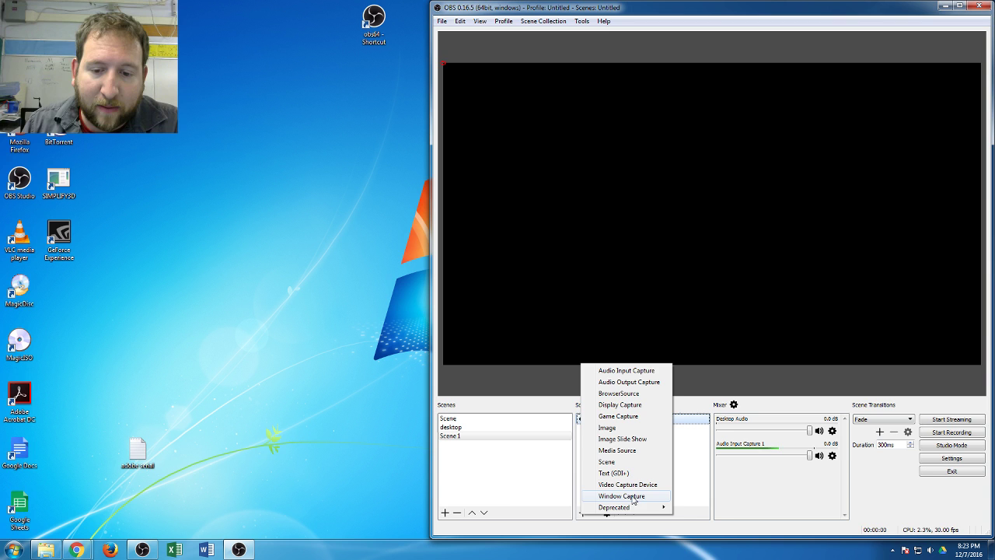
pyautogui.click(637, 485)
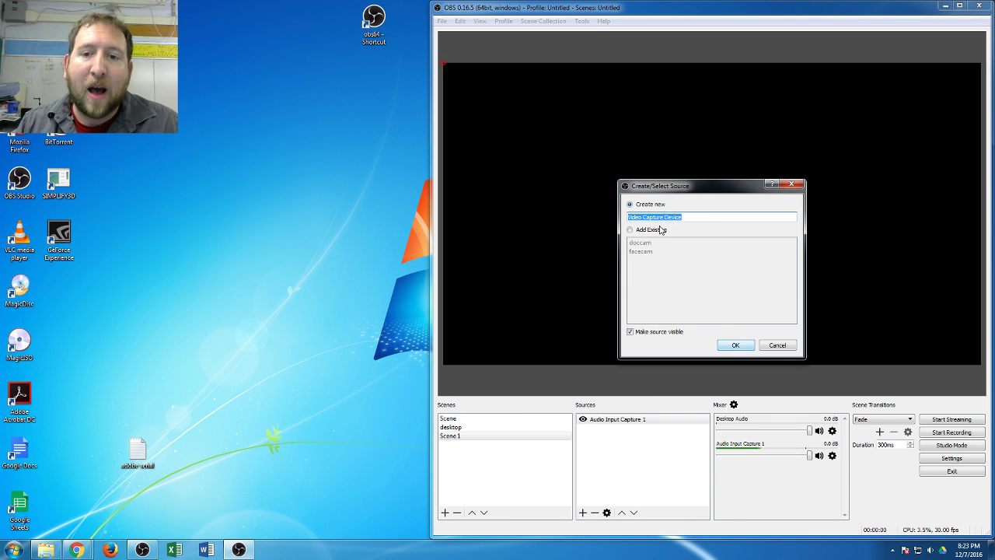
pyautogui.click(736, 345)
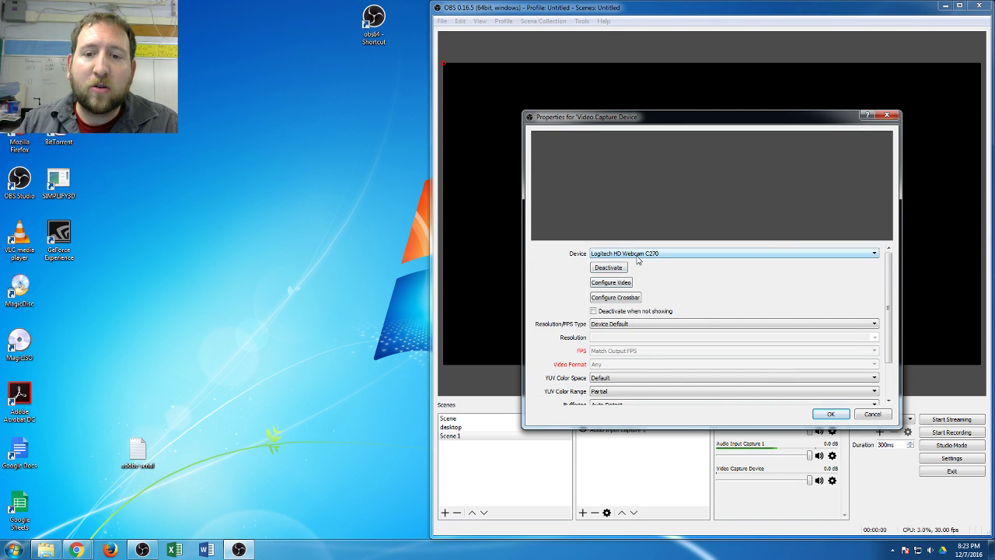
pyautogui.click(638, 257)
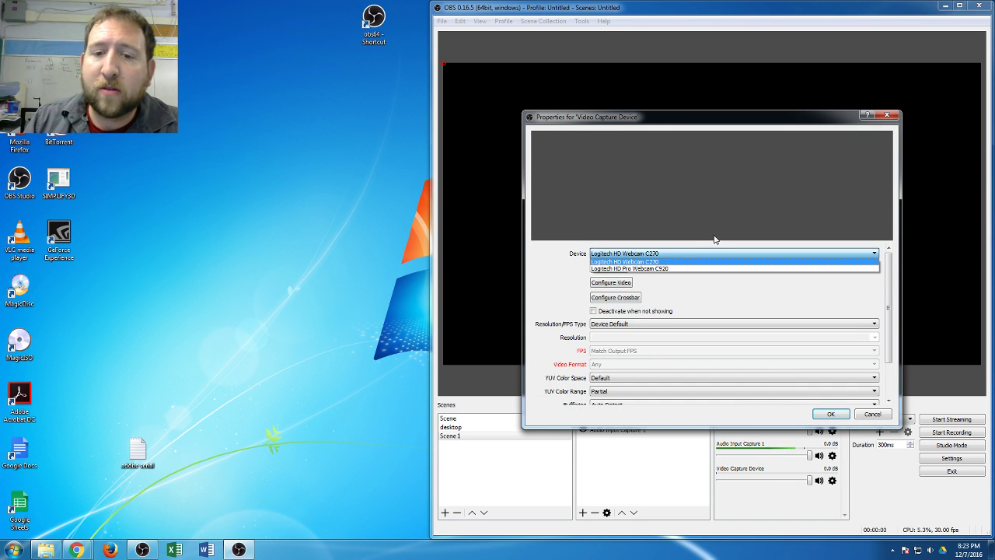
pyautogui.click(629, 262)
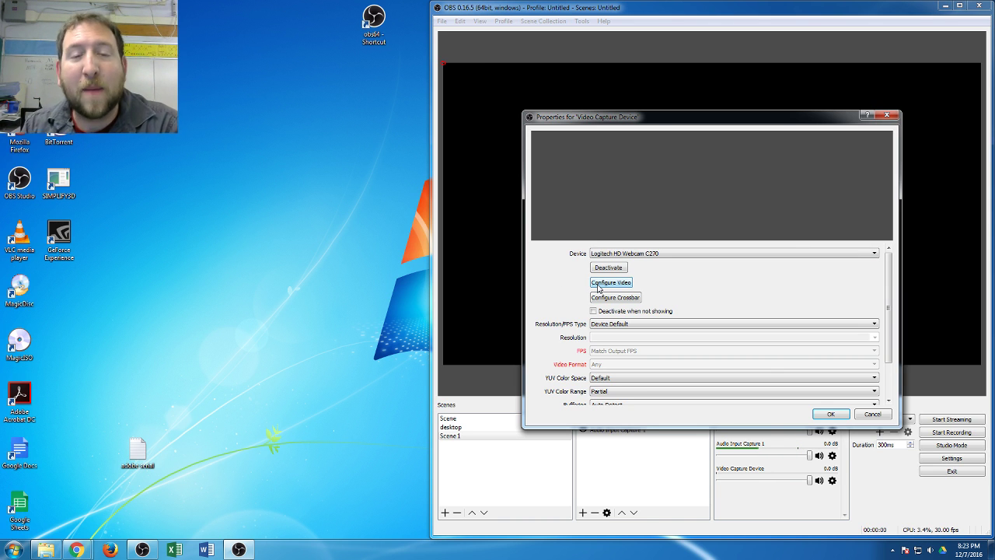
# Step: Widen the OBS window and close the webcam properties, keeping the source
pyautogui.click(142, 550)
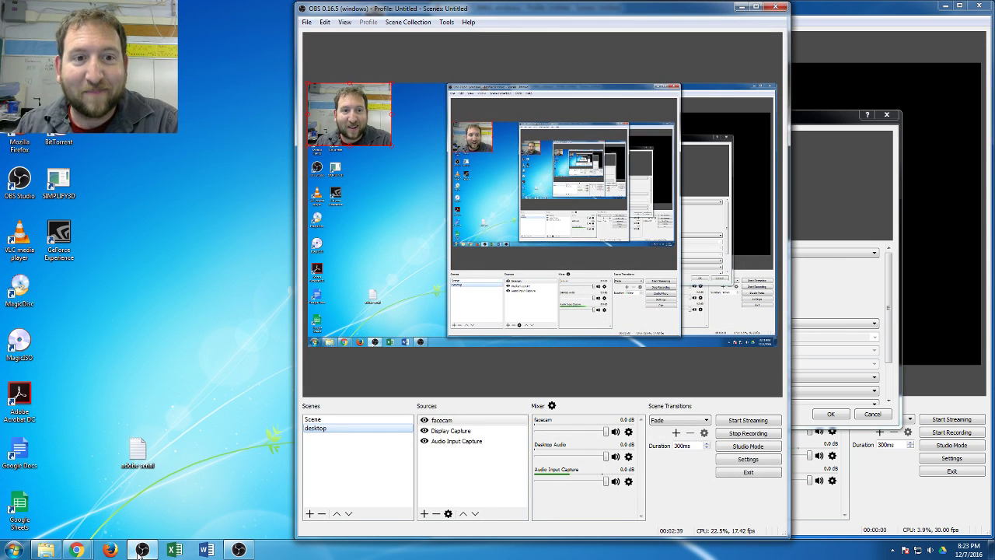
pyautogui.click(140, 551)
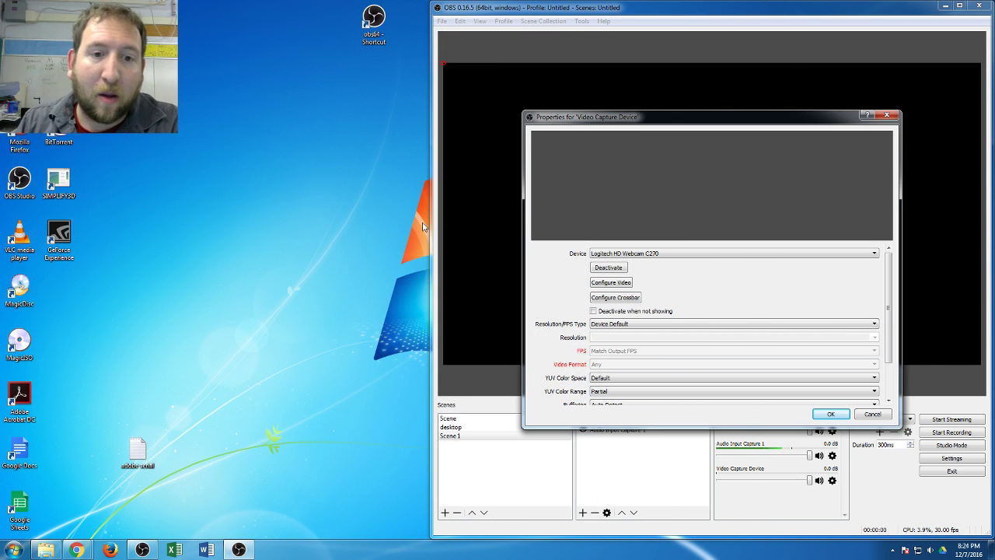
pyautogui.moveTo(430, 223); pyautogui.dragTo(166, 222)
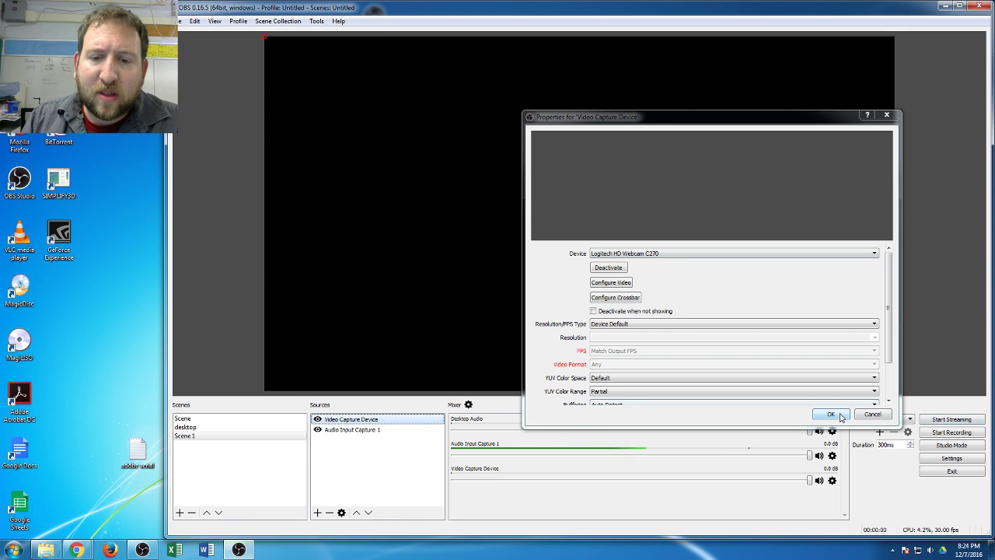
pyautogui.click(872, 415)
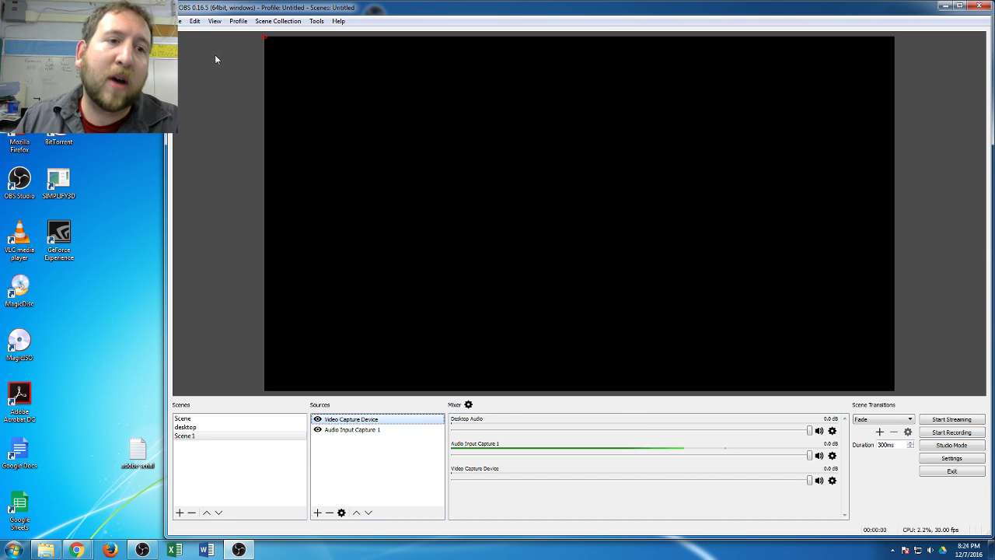
pyautogui.click(179, 21)
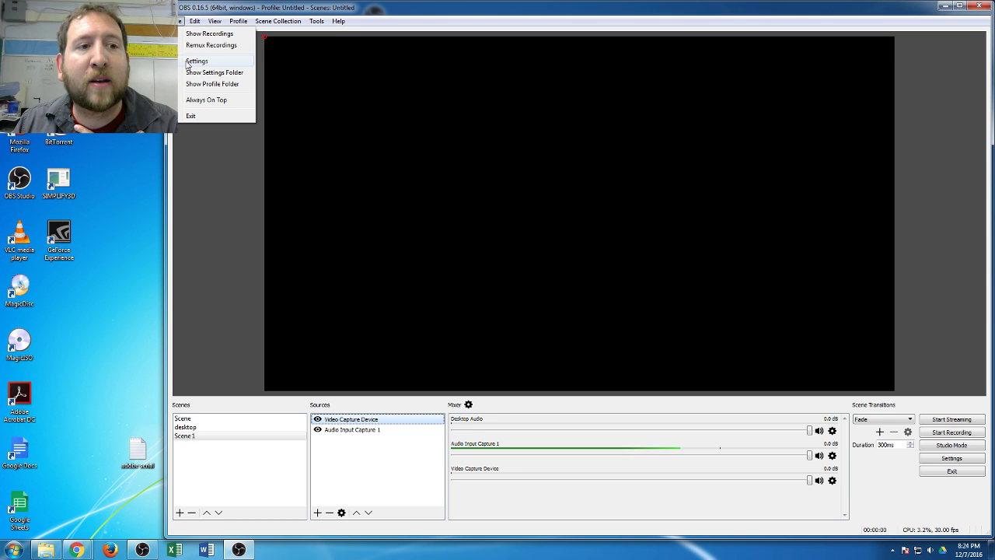
pyautogui.click(187, 64)
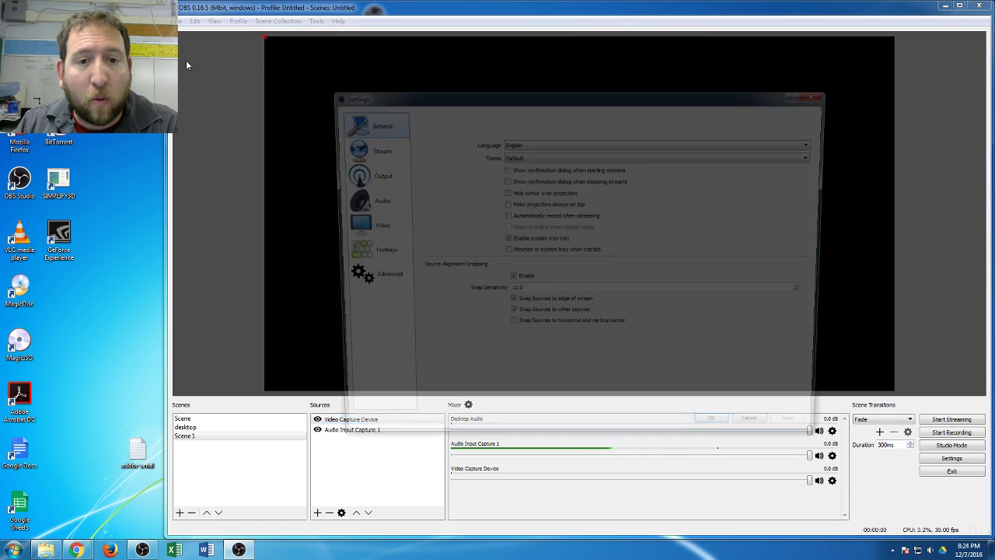
pyautogui.click(365, 174)
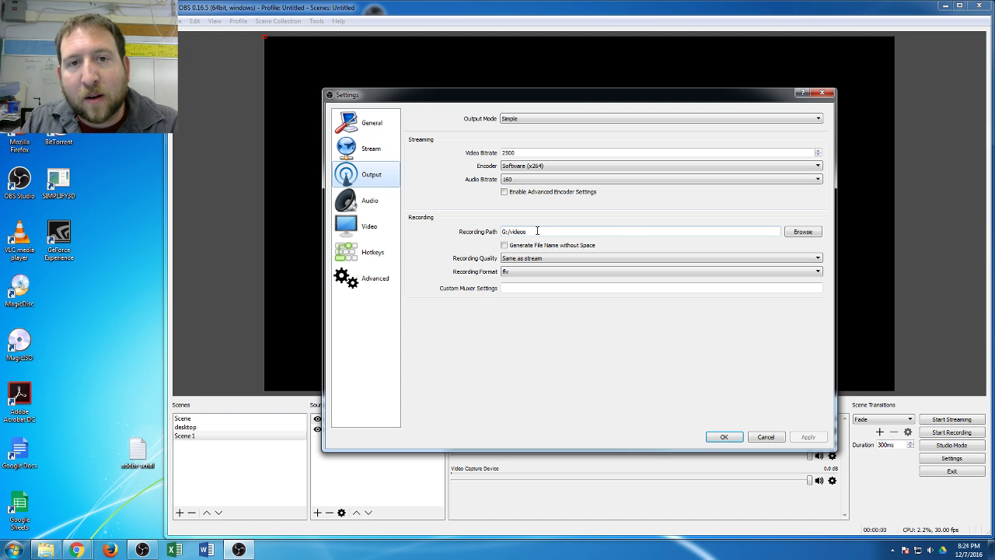
pyautogui.click(46, 550)
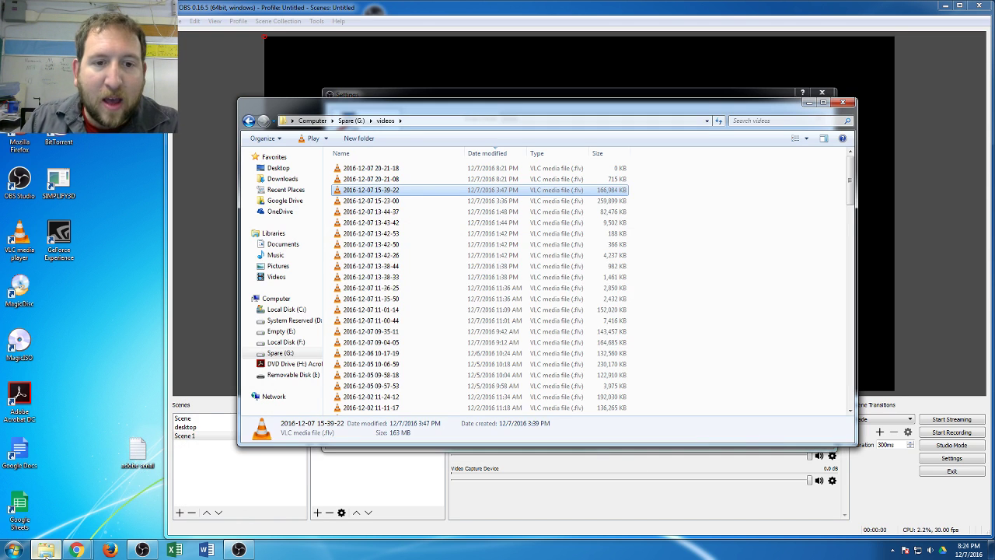
pyautogui.click(418, 279)
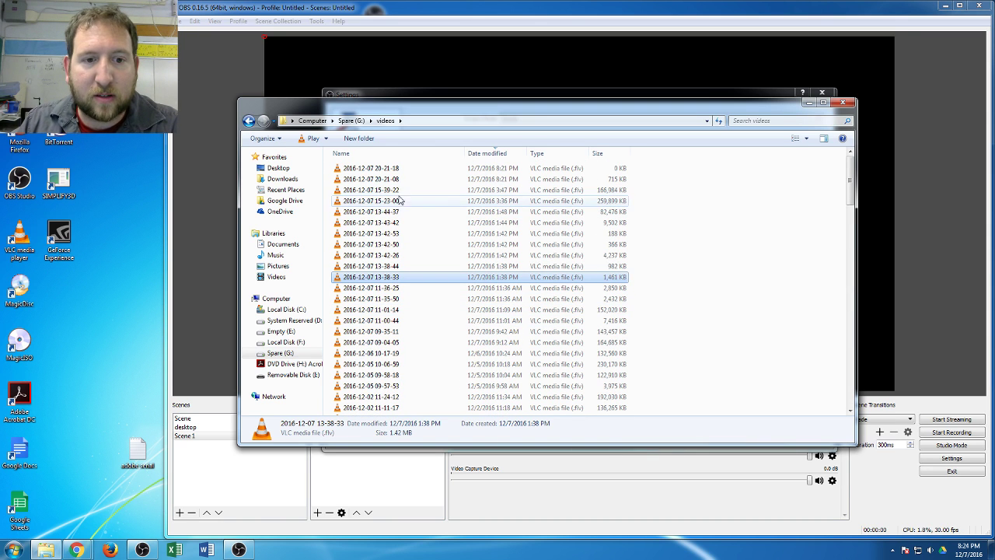
pyautogui.click(419, 211)
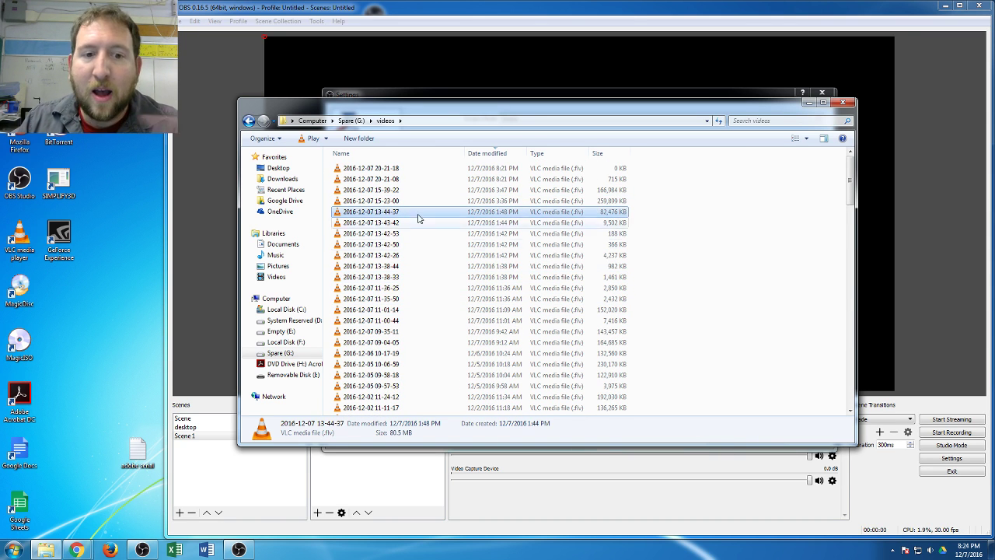
pyautogui.click(809, 102)
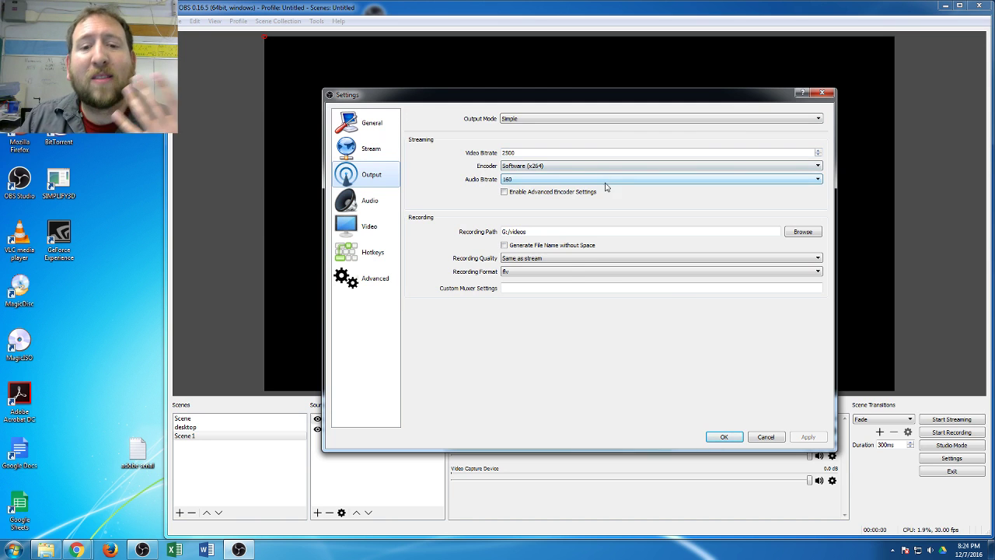
pyautogui.click(766, 437)
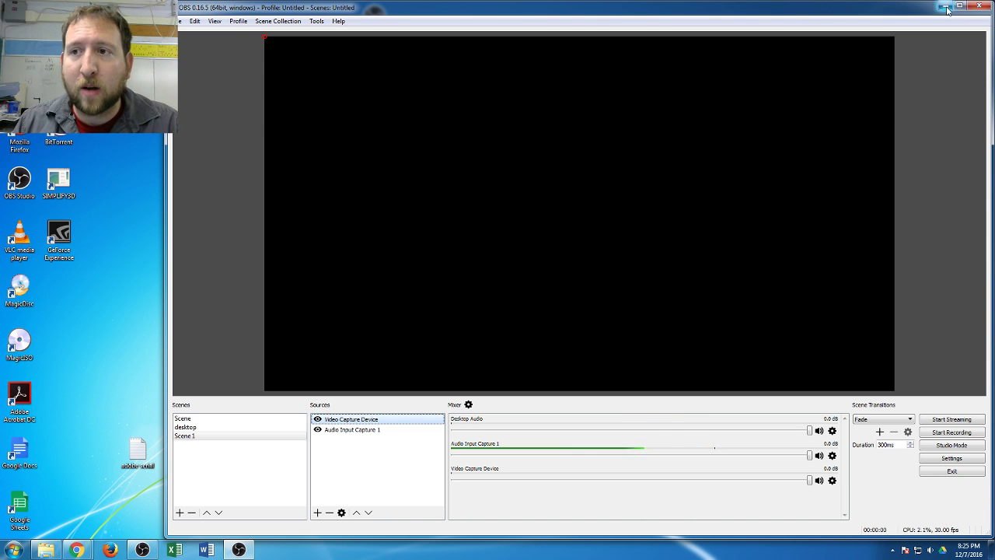
# Step: Add Video Capture Device 1 as a second webcam source, leaving its properties unchanged
pyautogui.moveTo(143, 552)
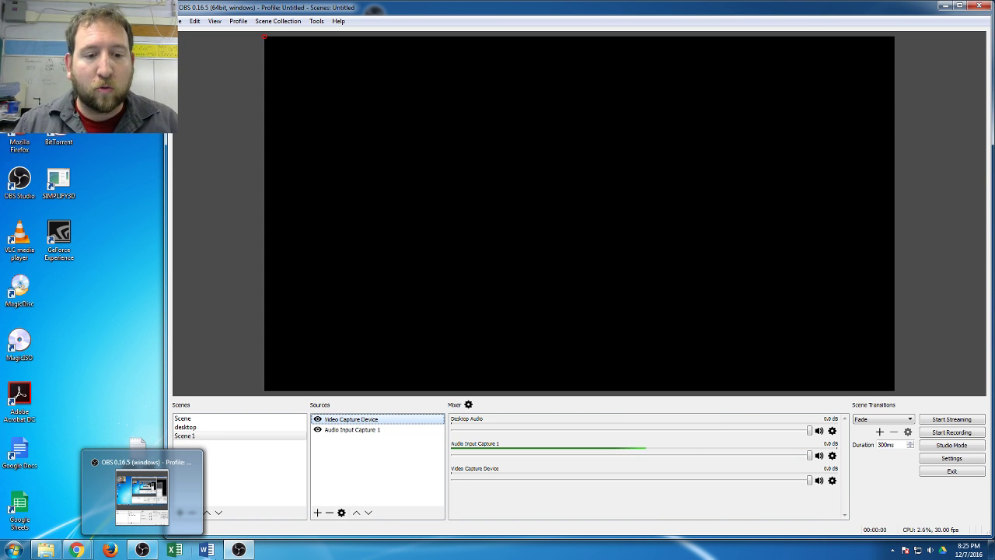
pyautogui.click(317, 513)
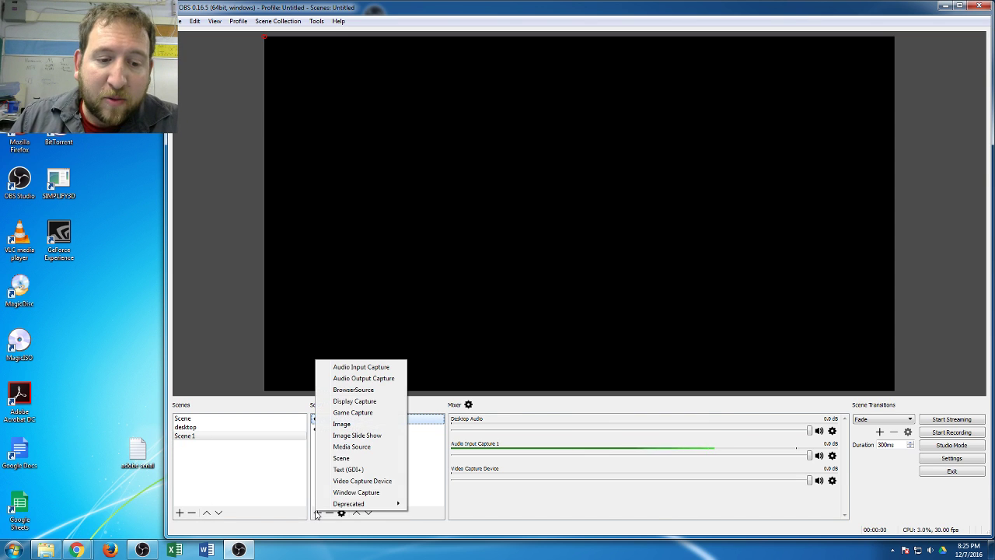
pyautogui.click(355, 482)
pyautogui.click(601, 345)
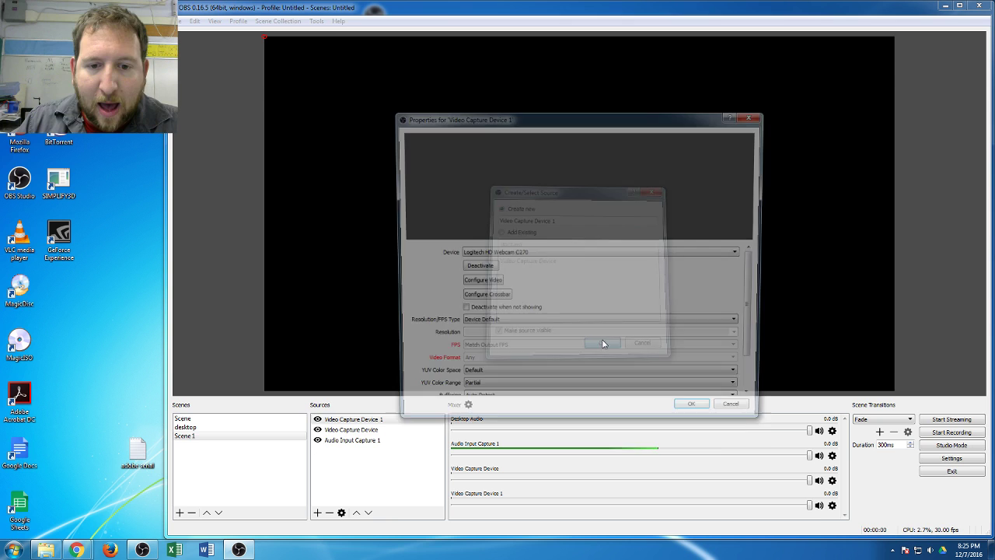
pyautogui.click(607, 253)
pyautogui.click(739, 413)
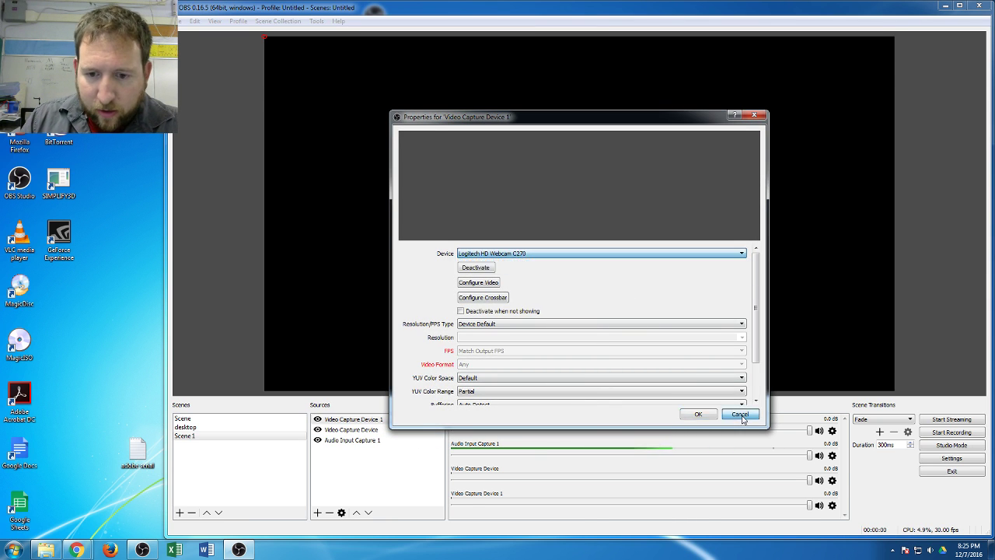
pyautogui.click(739, 414)
pyautogui.click(318, 513)
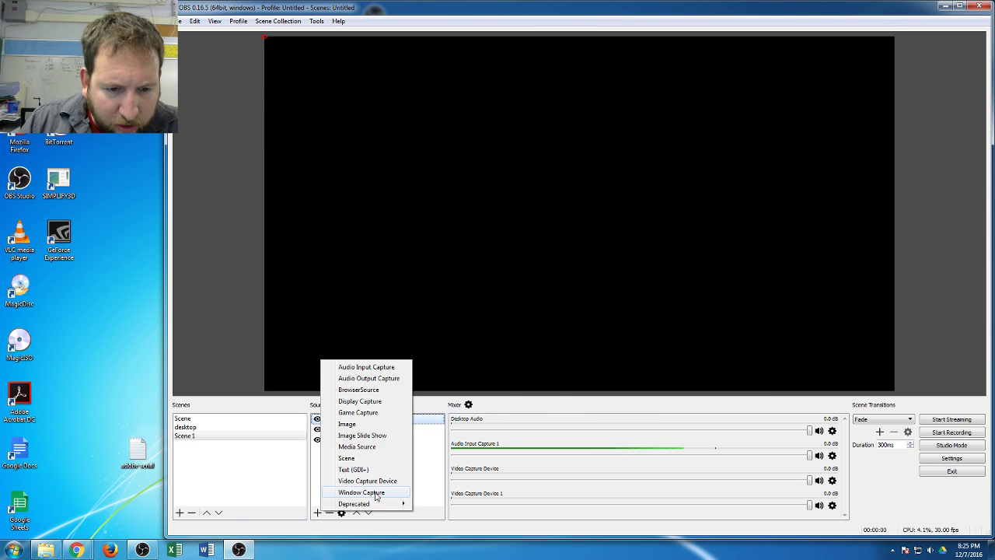
# Step: Add Display Capture 1 capturing the 1920x1080 primary monitor, Display 0
pyautogui.click(365, 401)
pyautogui.click(603, 344)
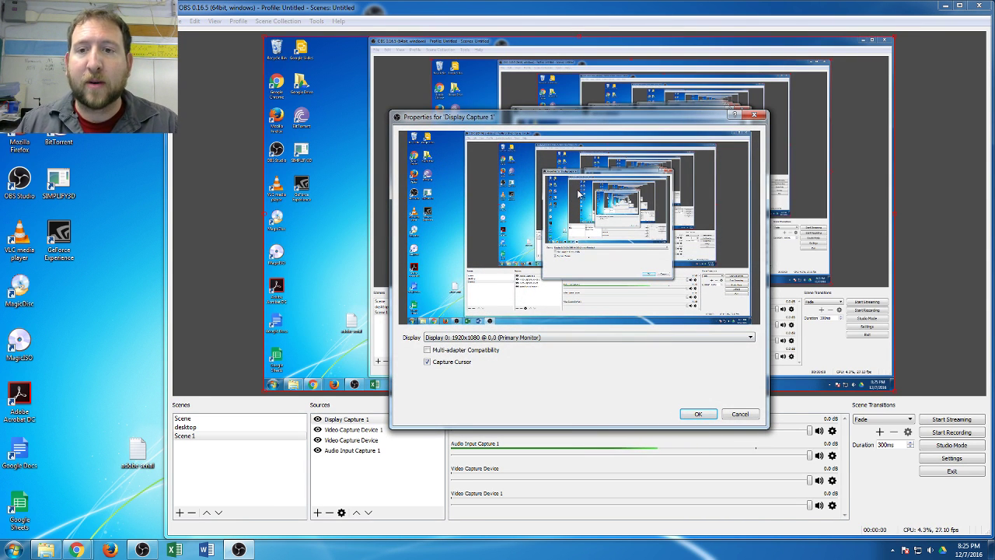
pyautogui.moveTo(566, 117)
pyautogui.mouseDown()
pyautogui.moveTo(547, 119)
pyautogui.moveTo(550, 95)
pyautogui.moveTo(566, 97)
pyautogui.mouseUp()
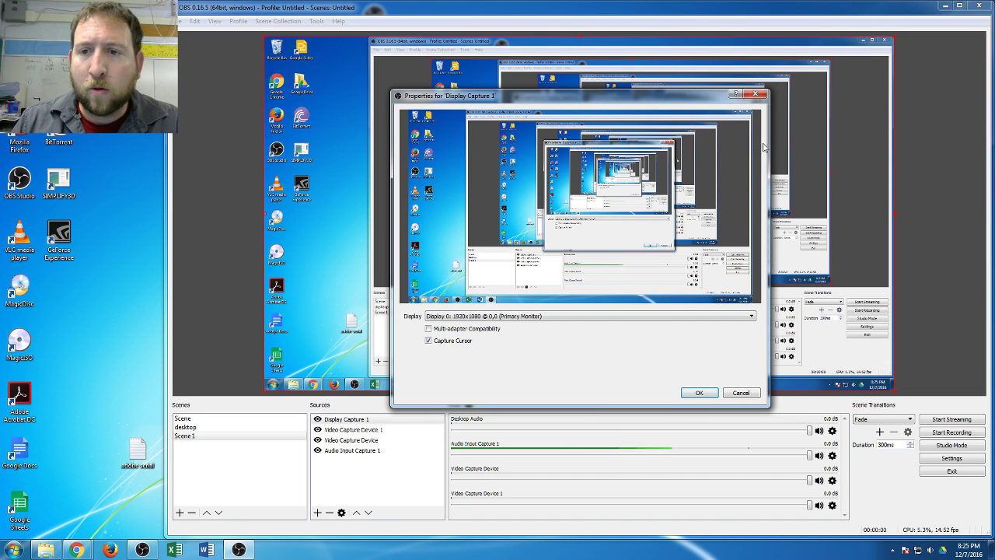
pyautogui.click(145, 549)
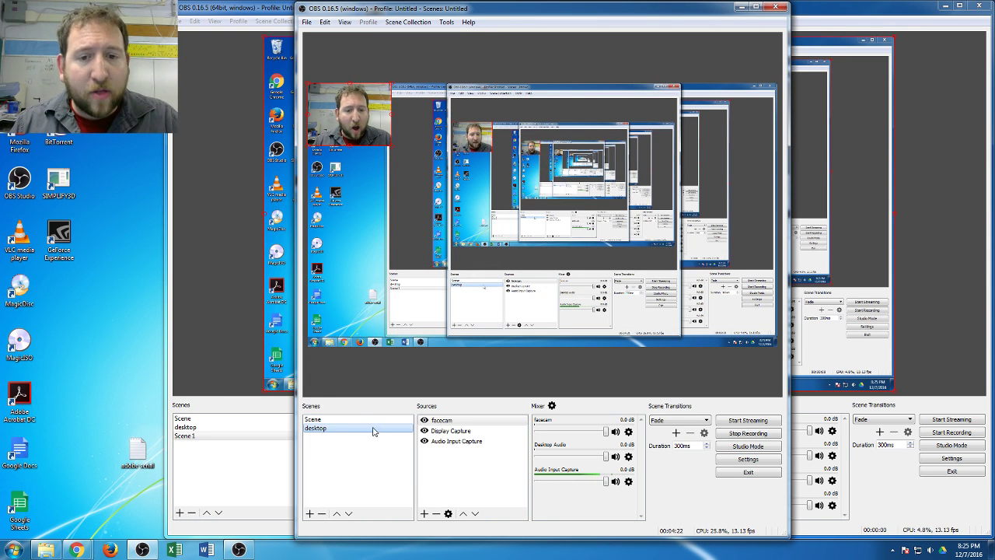
# Step: Select the facecam source in the reference desktop scene of the other OBS window
pyautogui.click(443, 420)
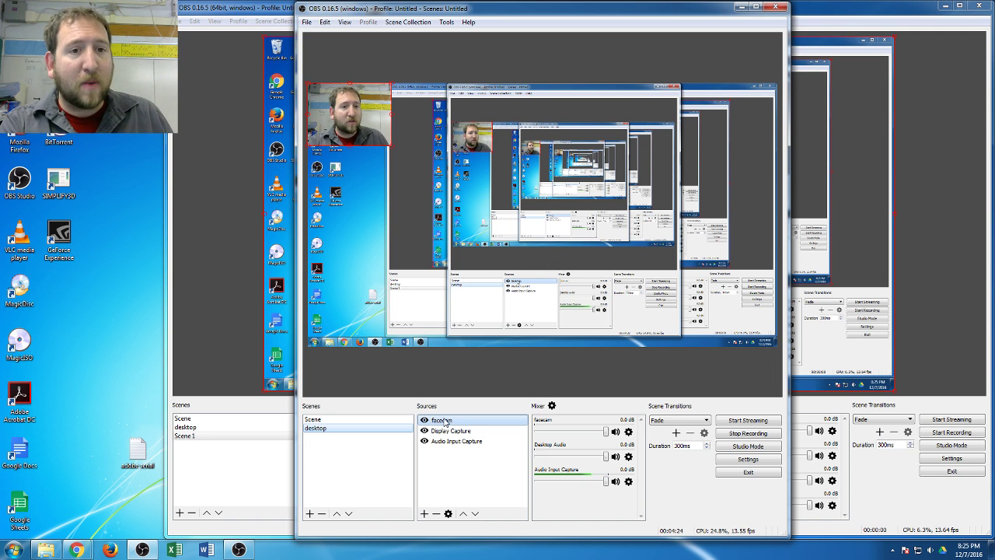